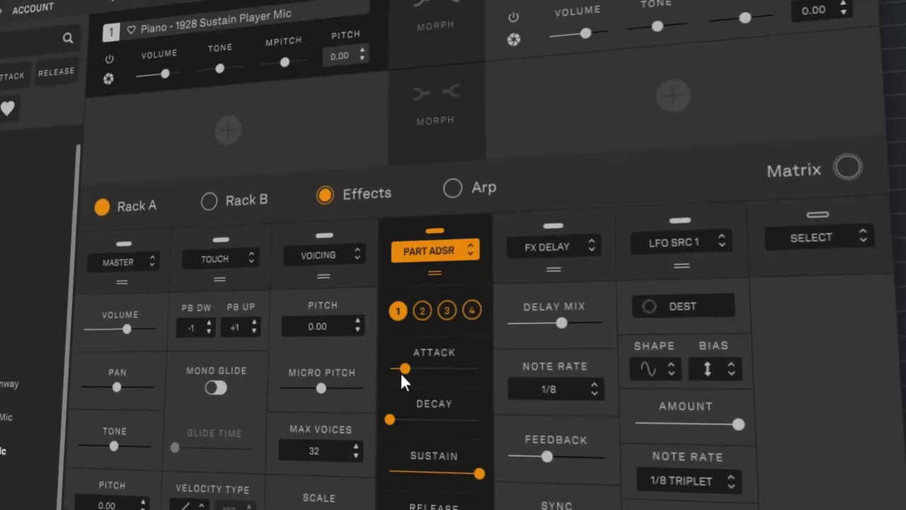
Lengthen the PART ADSR envelope's Attack slightly
{"action": "left_click_drag", "start_coordinate": [400, 372], "coordinate": [416, 370]}
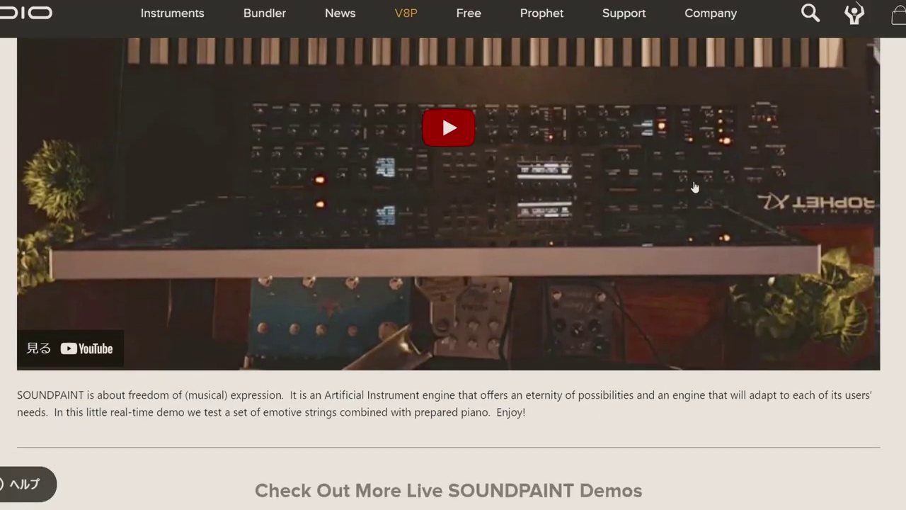
Scroll down the 8dio page to the 'Check Out More Live SOUNDPAINT Demos' grid
{"action": "scroll", "coordinate": [695, 187], "scroll_direction": "down", "scroll_amount": 5}
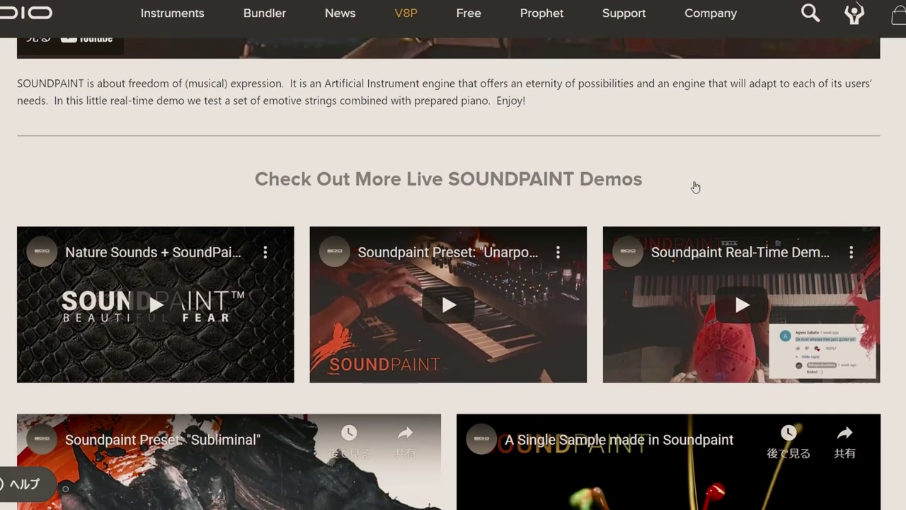
{"action": "scroll", "coordinate": [695, 187], "scroll_direction": "down", "scroll_amount": 3}
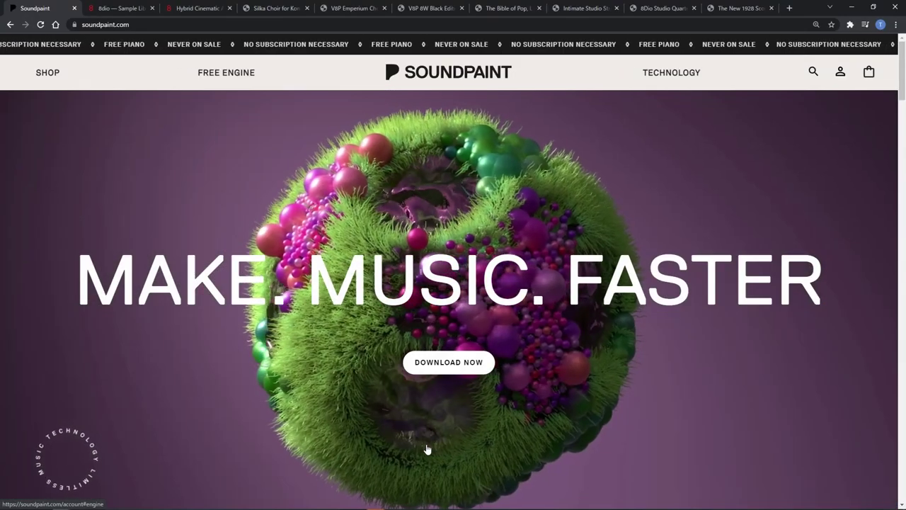
Browse the Hybrid Cinematic, Silka Choir, Emperium and 8W Black Edition pages, then return to Soundpaint
{"action": "key", "text": "ctrl+Tab"}
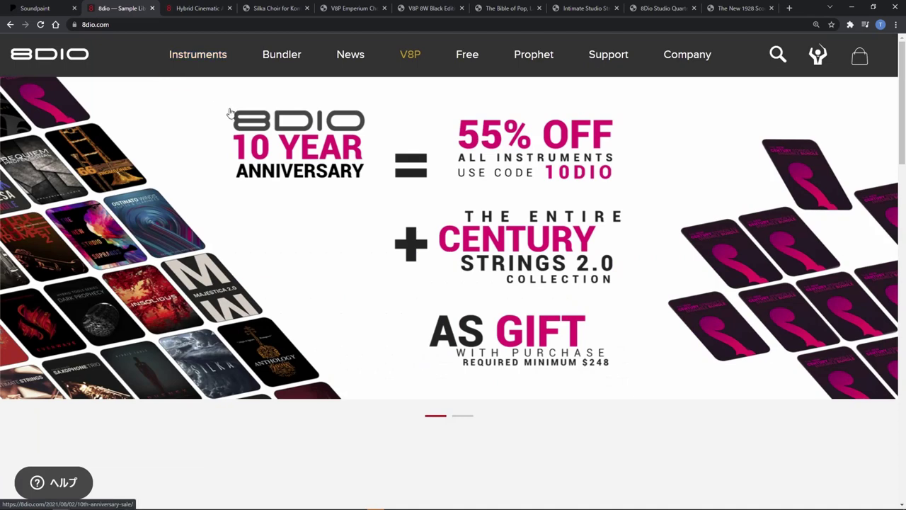
{"action": "left_click", "coordinate": [208, 8]}
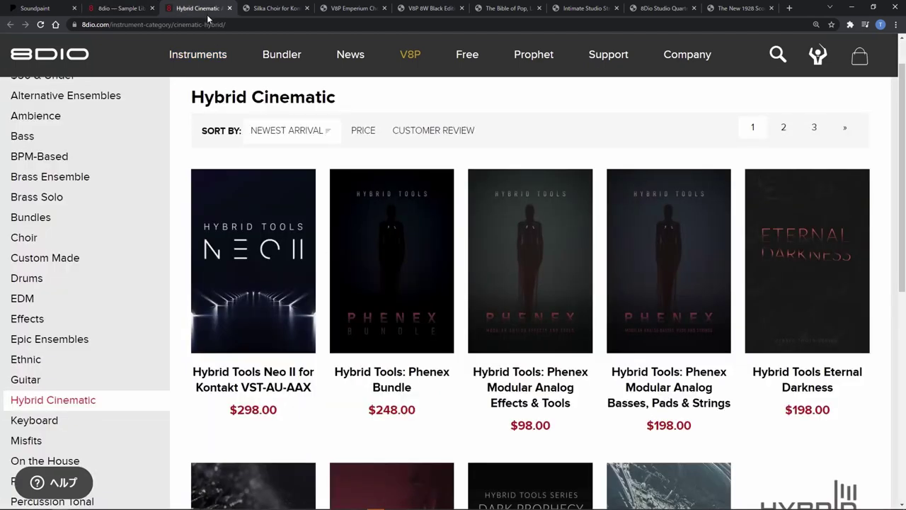
{"action": "left_click", "coordinate": [272, 8]}
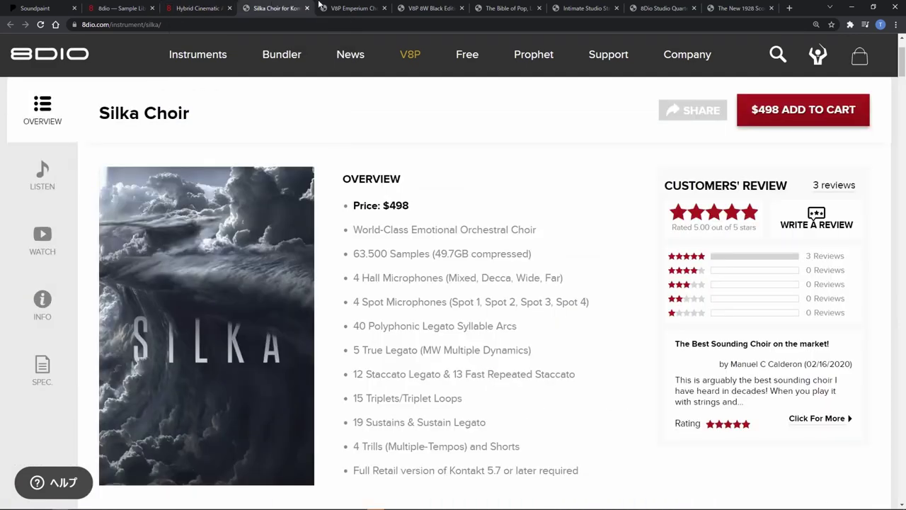
{"action": "left_click", "coordinate": [357, 7]}
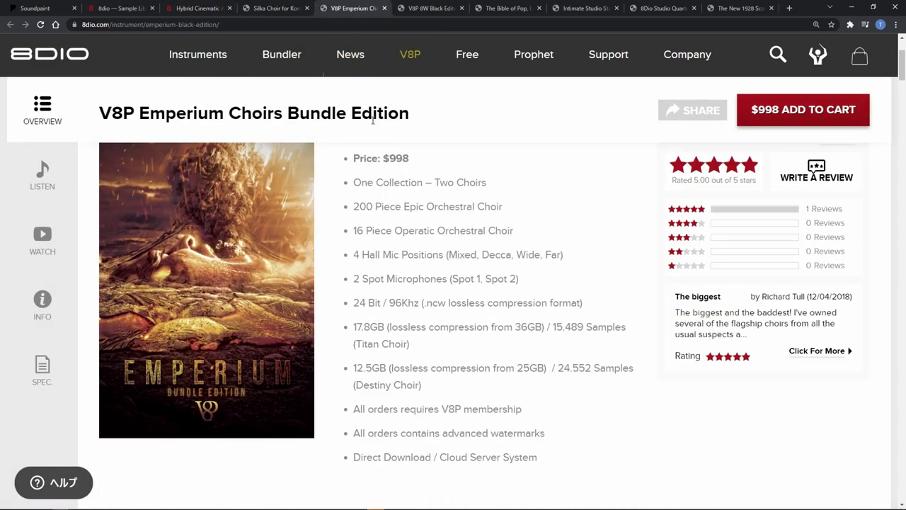
{"action": "left_click", "coordinate": [441, 6]}
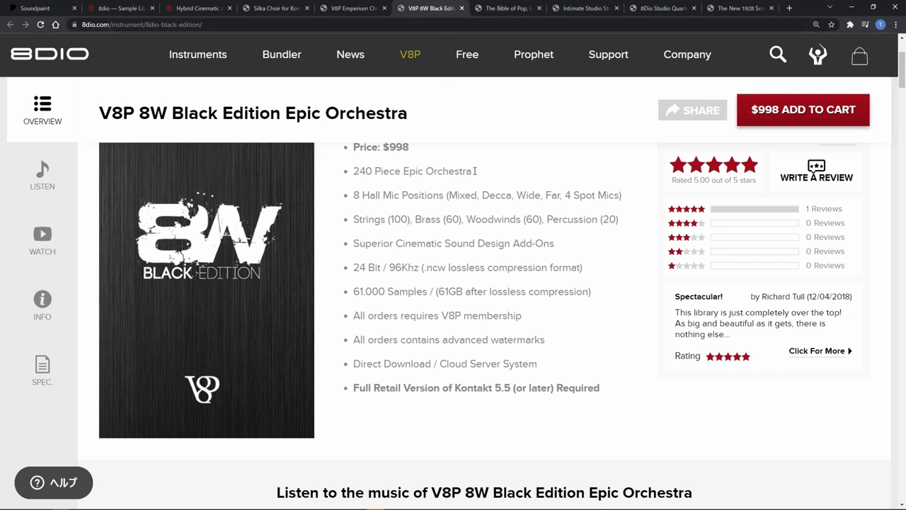
{"action": "left_click", "coordinate": [35, 7]}
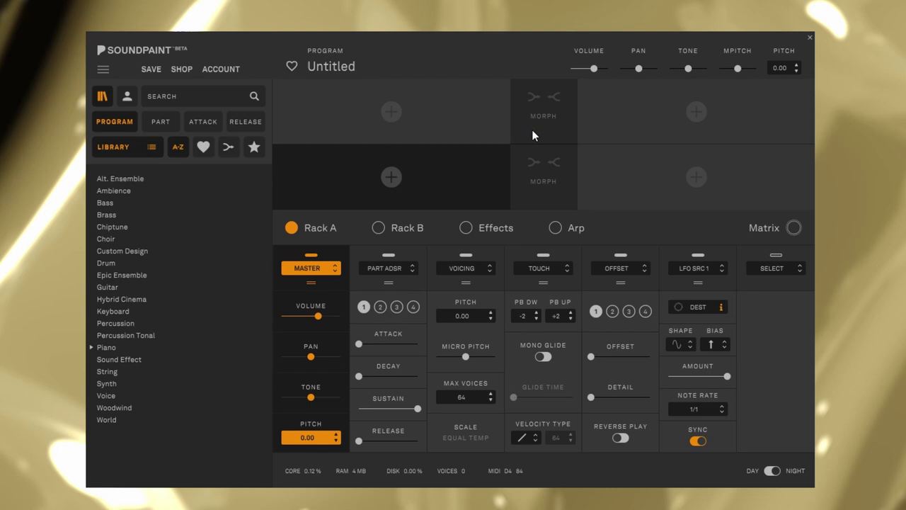
Load the Piano - 1928 Sustain and 1928 Sustain Player Mic parts into the top two slots
{"action": "left_click", "coordinate": [160, 121]}
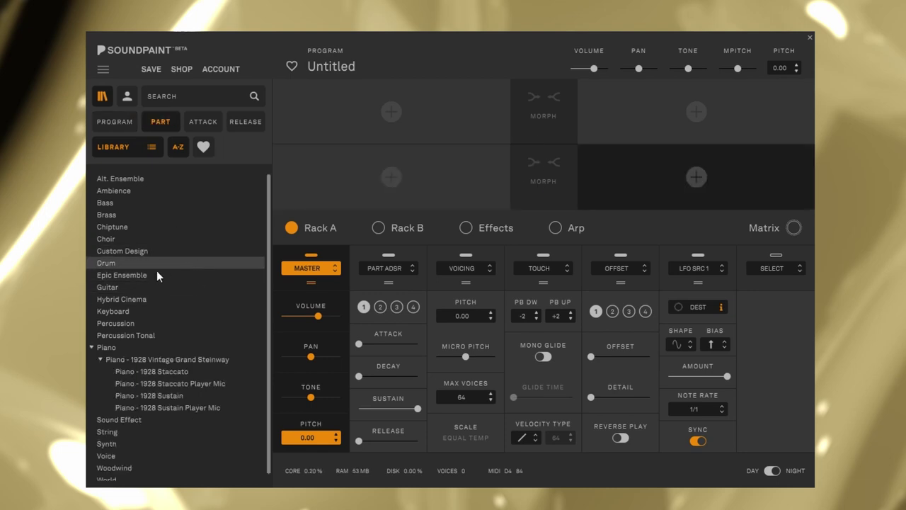
{"action": "left_click_drag", "start_coordinate": [149, 395], "coordinate": [386, 128]}
{"action": "left_click_drag", "start_coordinate": [213, 407], "coordinate": [680, 117]}
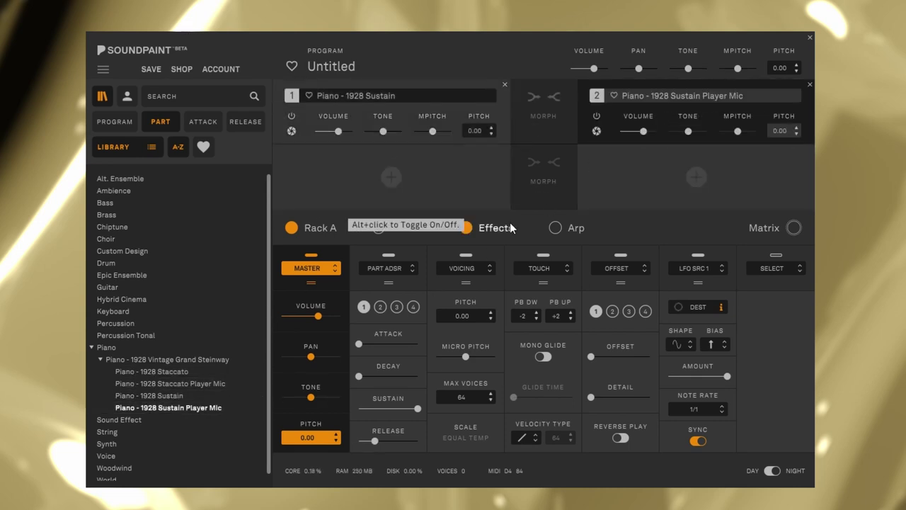
{"action": "left_click", "coordinate": [116, 122]}
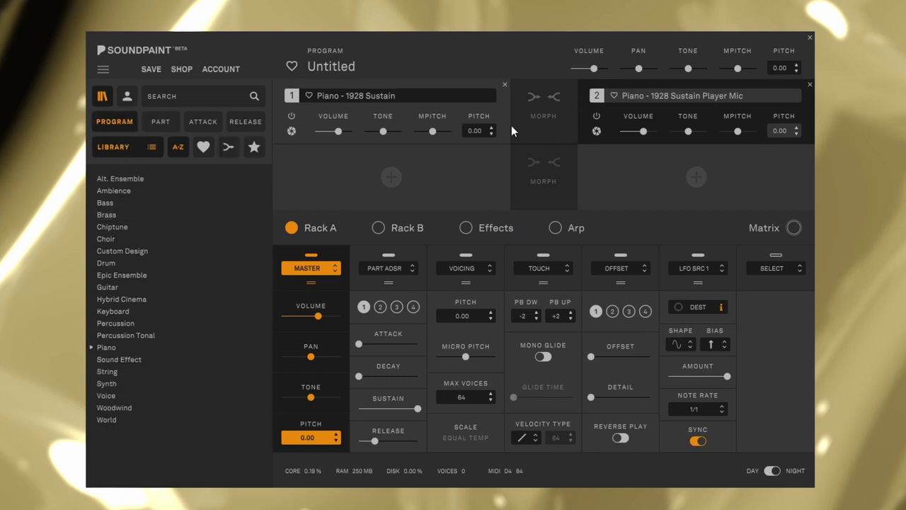
Assign LFO 1 automation to part 1's MPITCH, after trying and cancelling MIDI CC automation
{"action": "right_click", "coordinate": [438, 122]}
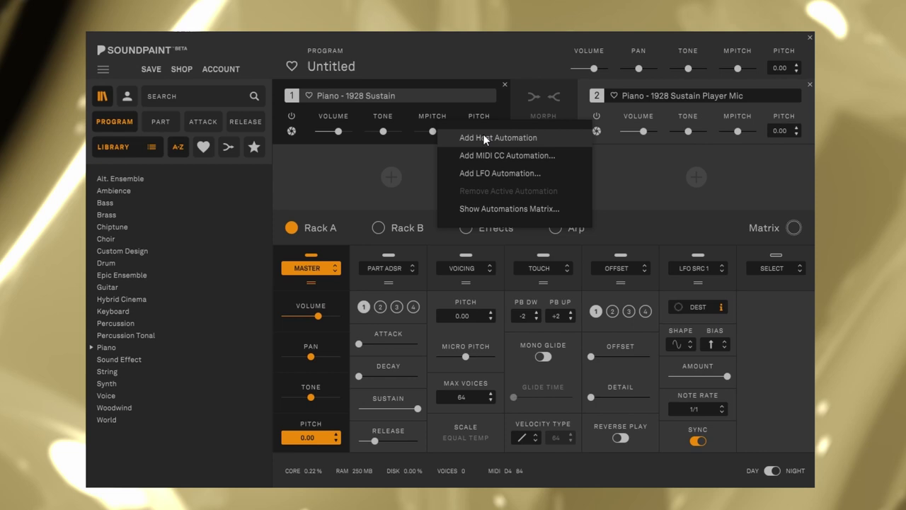
{"action": "left_click", "coordinate": [488, 155]}
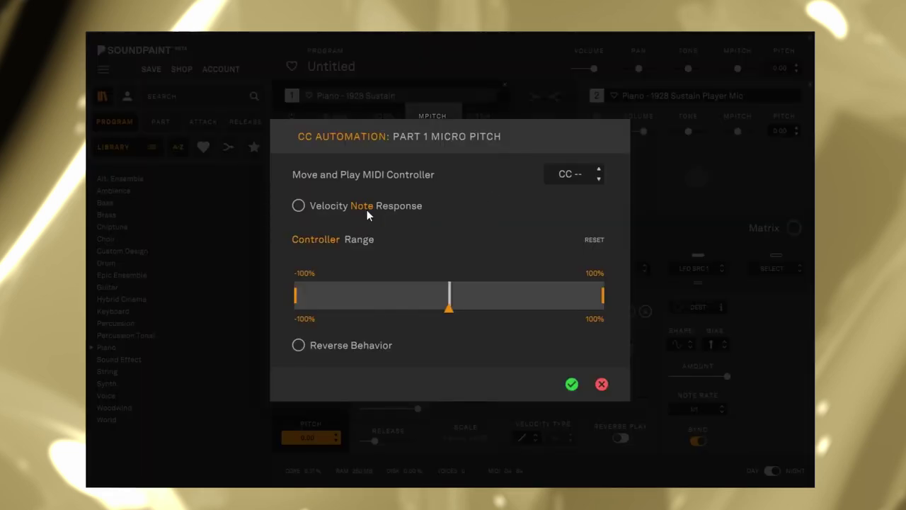
{"action": "left_click", "coordinate": [601, 383]}
{"action": "right_click", "coordinate": [435, 119]}
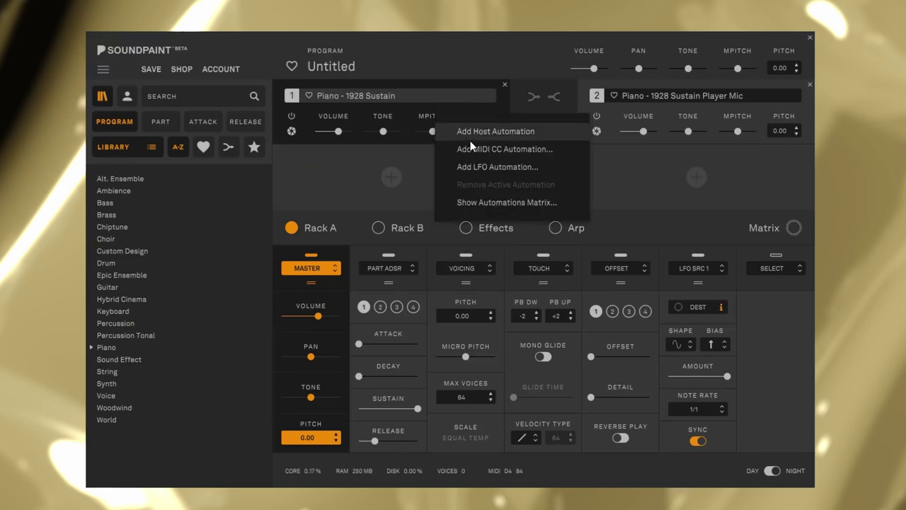
{"action": "left_click", "coordinate": [525, 168]}
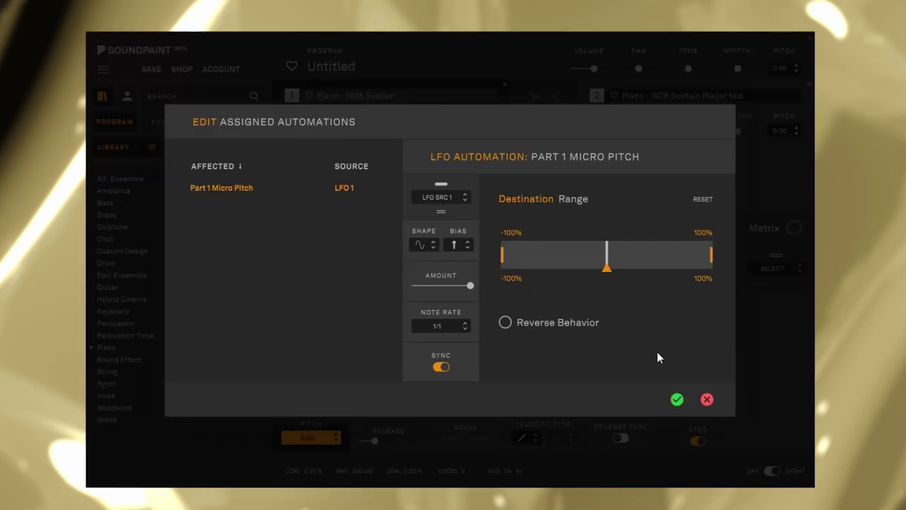
{"action": "left_click", "coordinate": [707, 401]}
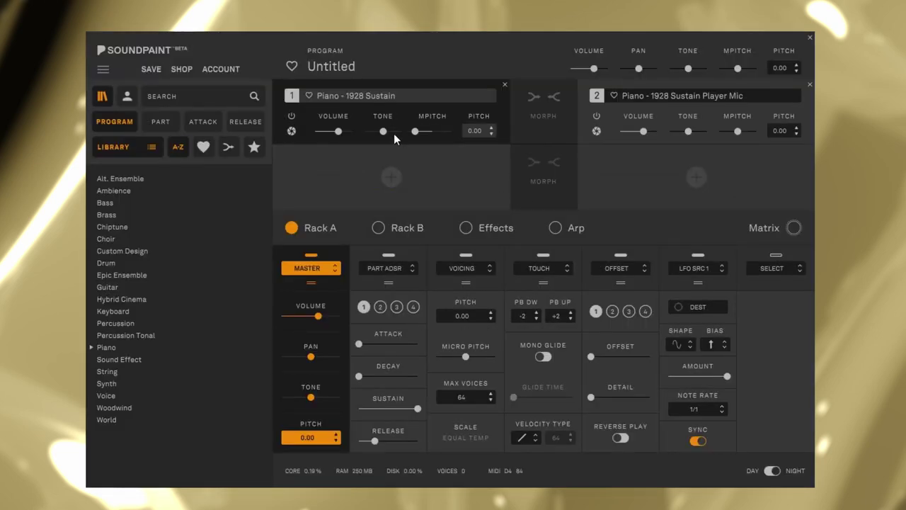
Turn Effects on after checking part 1's playback options, leaving the Voicing module unchanged
{"action": "left_click", "coordinate": [291, 131]}
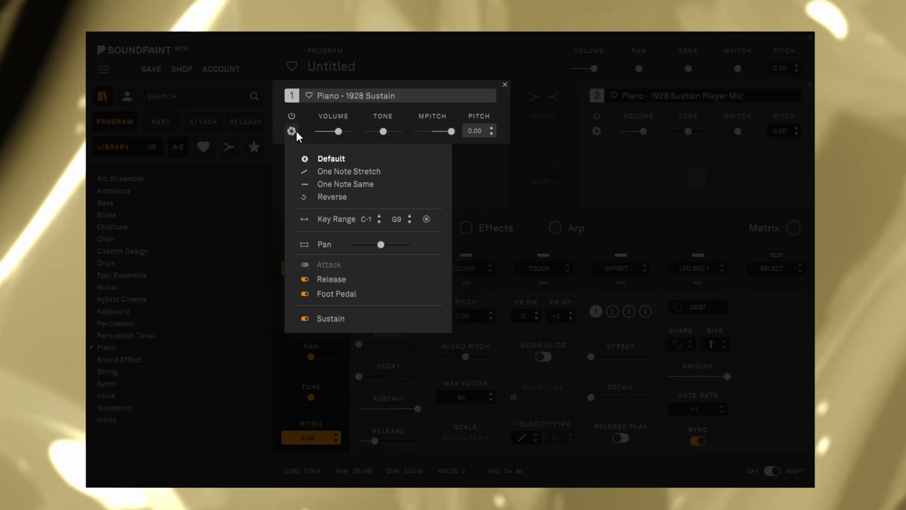
{"action": "left_click", "coordinate": [346, 198]}
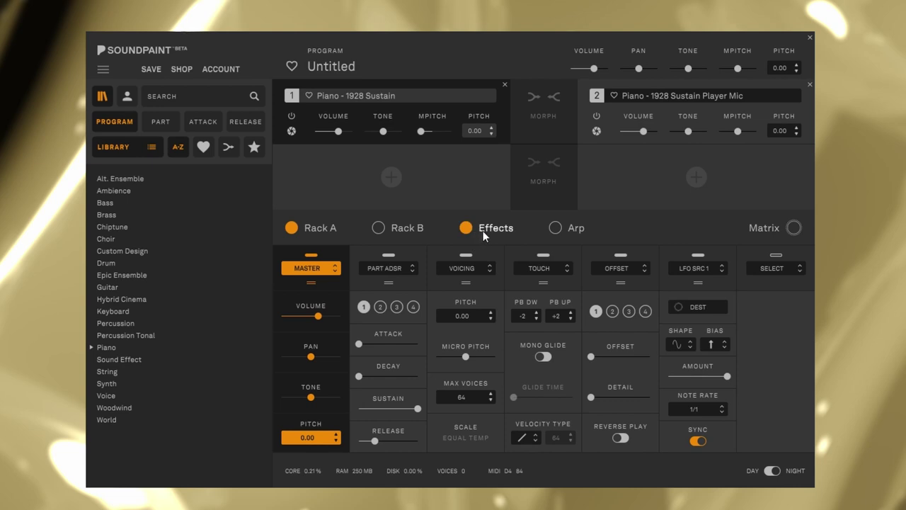
{"action": "left_click", "coordinate": [568, 233]}
{"action": "left_click", "coordinate": [465, 269]}
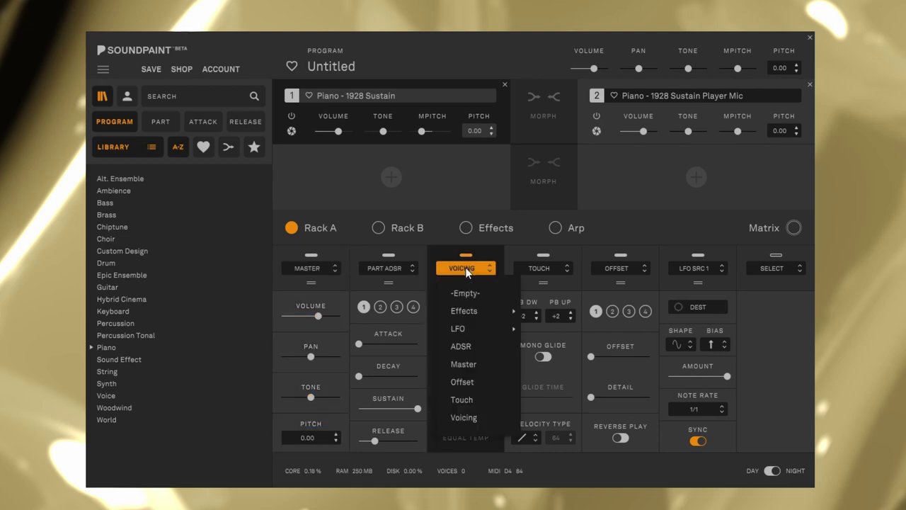
{"action": "left_click", "coordinate": [465, 268]}
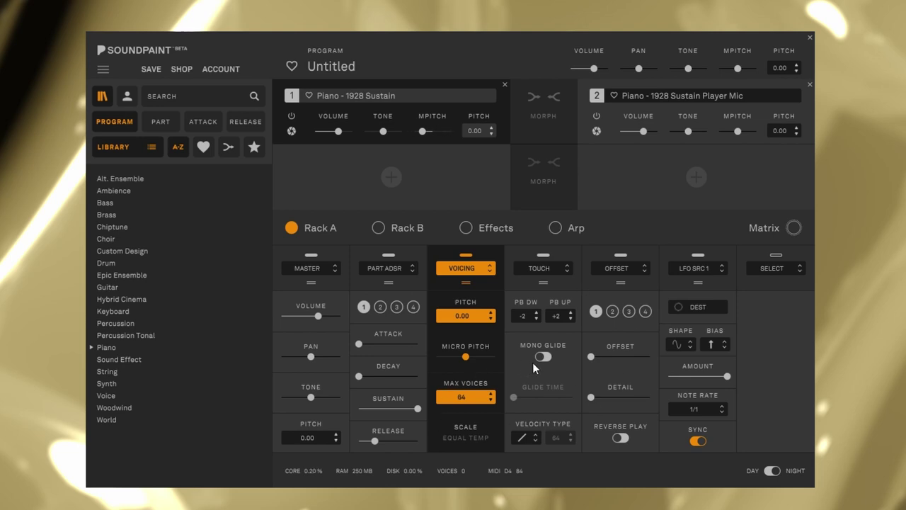
Load an analog distortion and Delay SCAT into effect slots 1–2, then enable the arpeggiator
{"action": "left_click", "coordinate": [500, 230]}
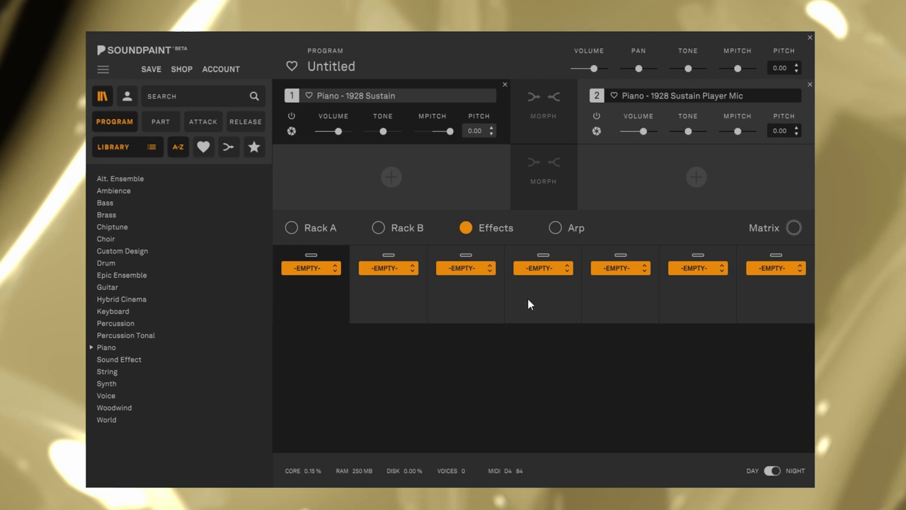
{"action": "left_click", "coordinate": [388, 267]}
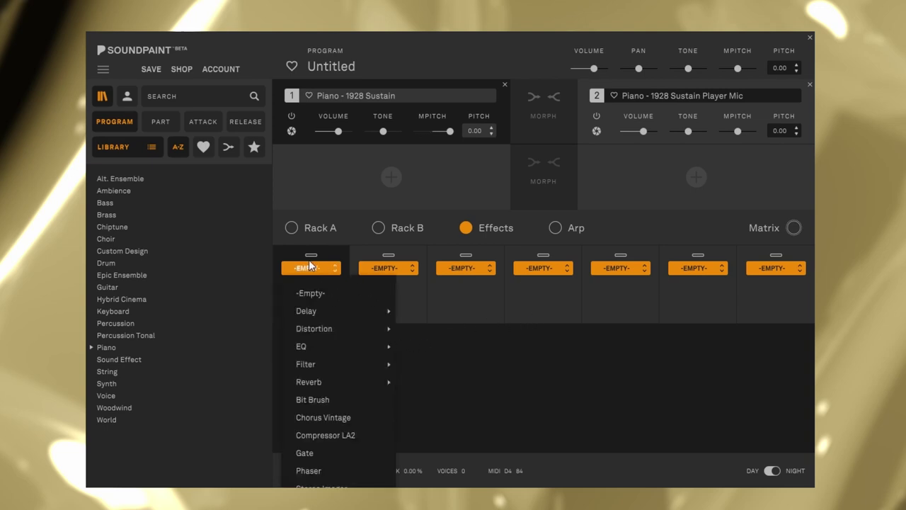
{"action": "left_click", "coordinate": [410, 306]}
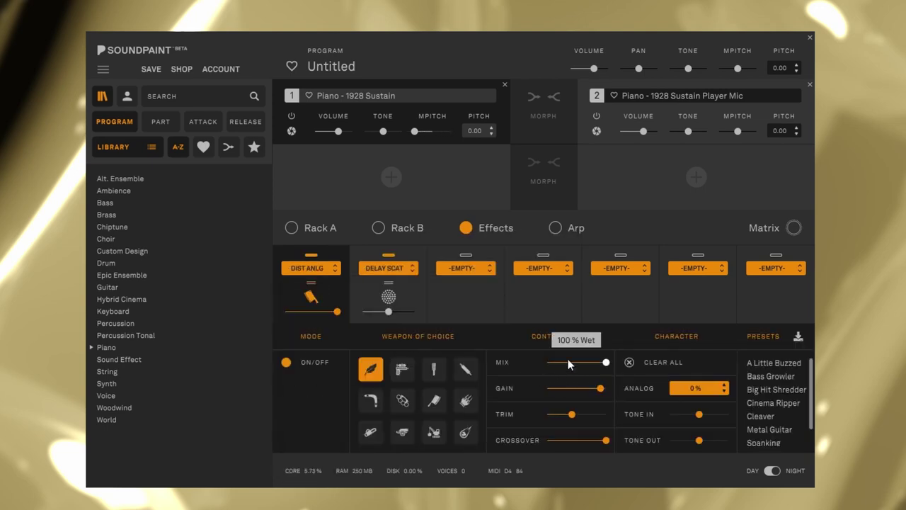
{"action": "right_click", "coordinate": [573, 359]}
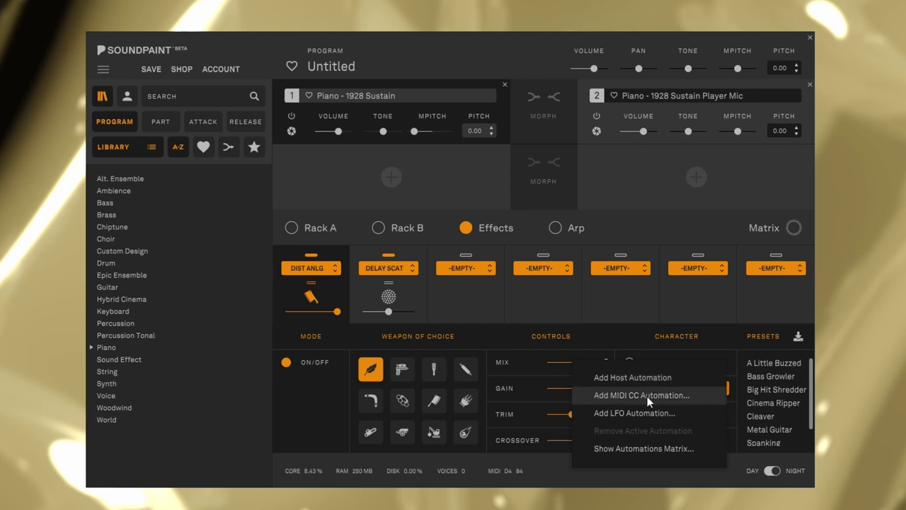
{"action": "left_click", "coordinate": [543, 268]}
{"action": "left_click", "coordinate": [570, 230]}
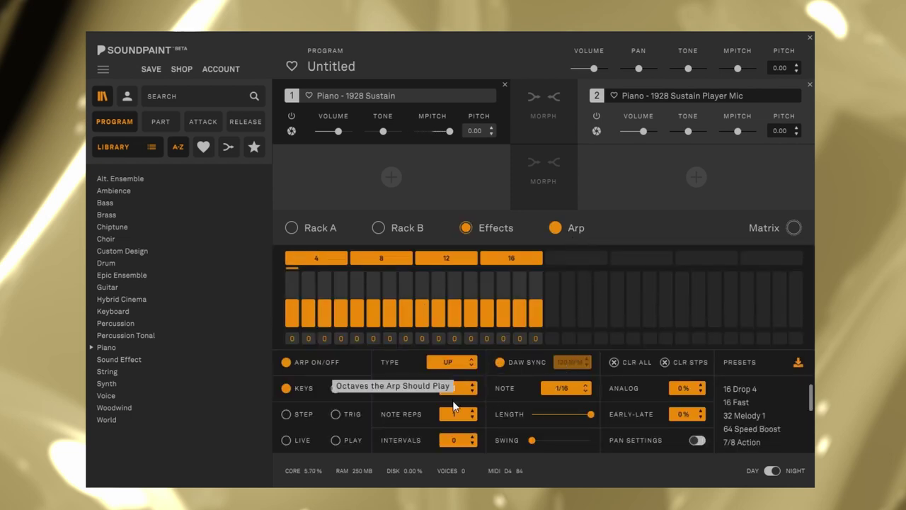
{"action": "mouse_move", "coordinate": [530, 440]}
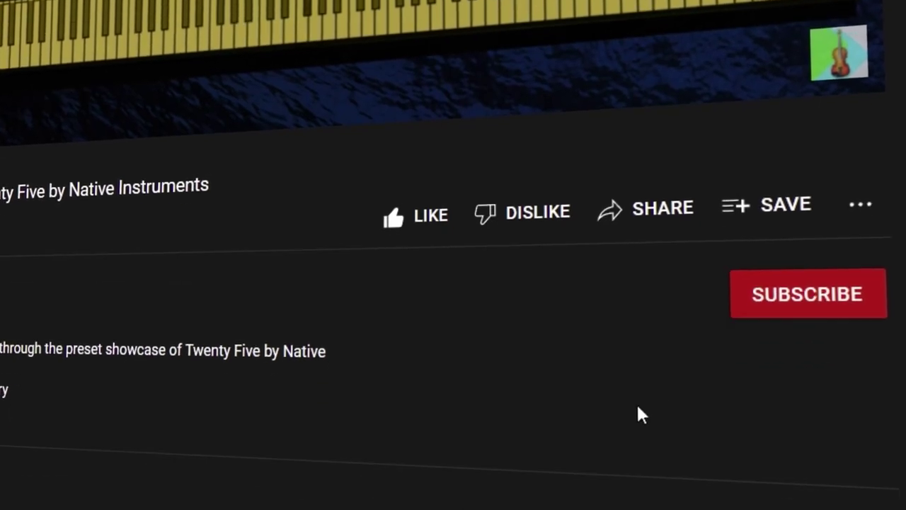
Subscribe to the channel with All notifications, then like and unlike the video
{"action": "left_click", "coordinate": [778, 338]}
{"action": "left_click", "coordinate": [874, 293]}
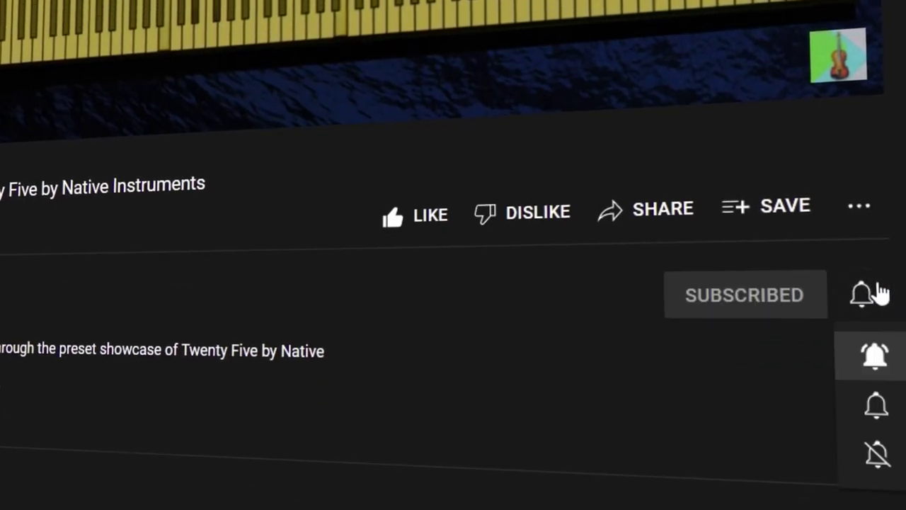
{"action": "left_click", "coordinate": [899, 358]}
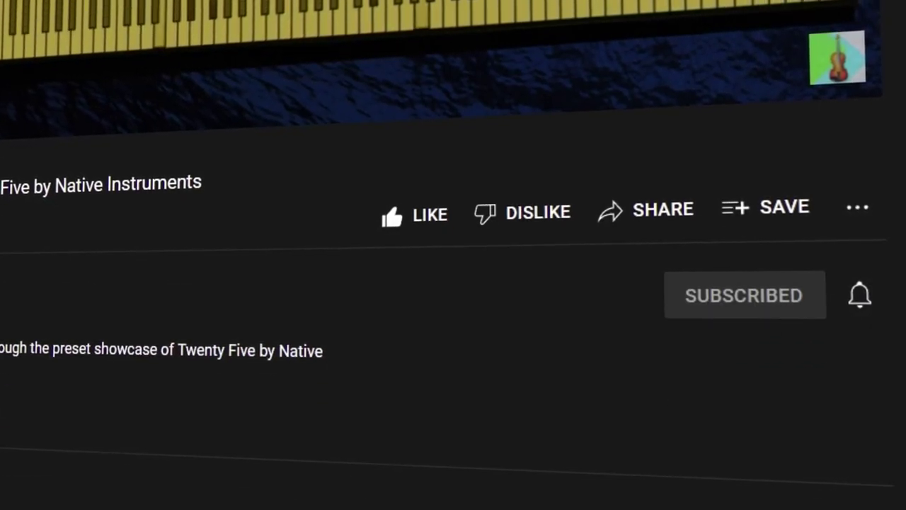
{"action": "double_click", "coordinate": [423, 223]}
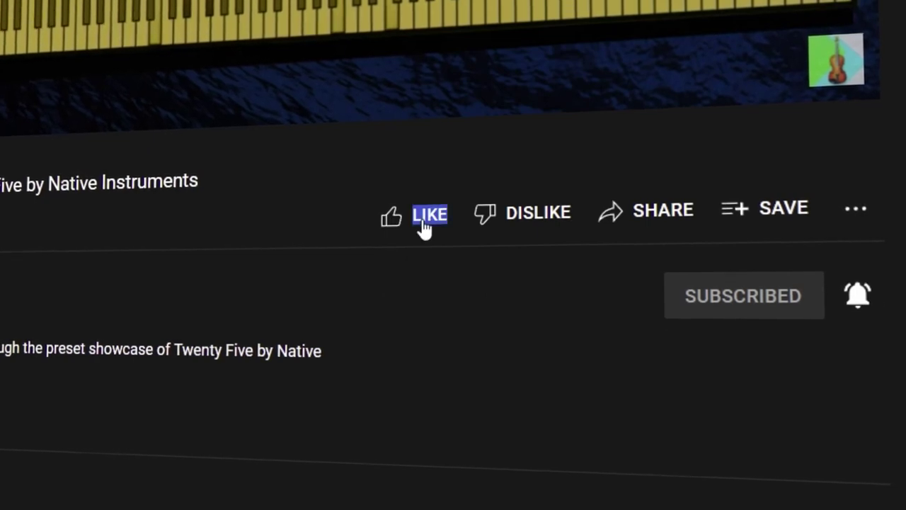
{"action": "left_click", "coordinate": [429, 239]}
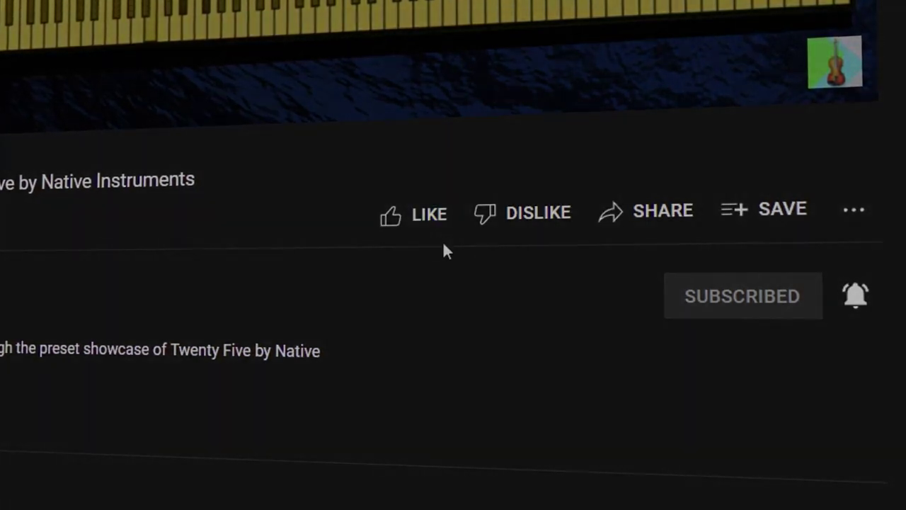